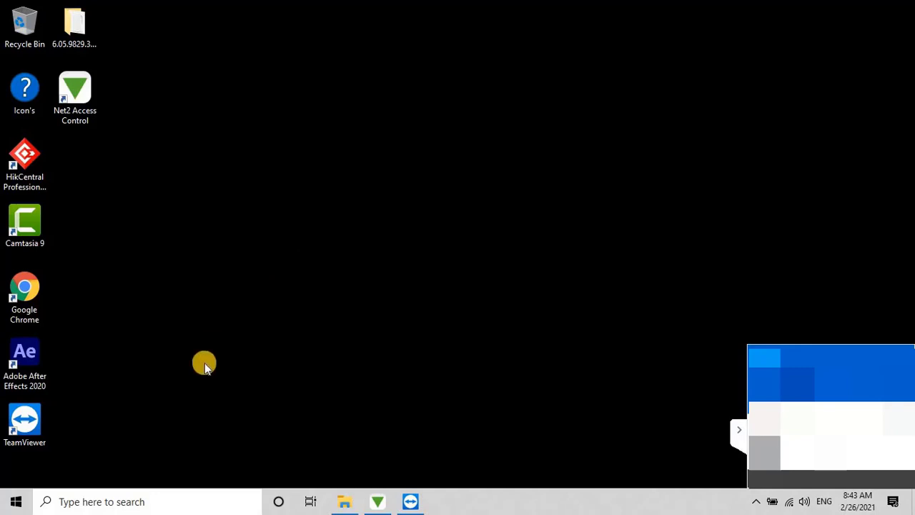
Step: Launch Net2 Access Control and sign in as System engineer with the account password
double_click(78, 100)
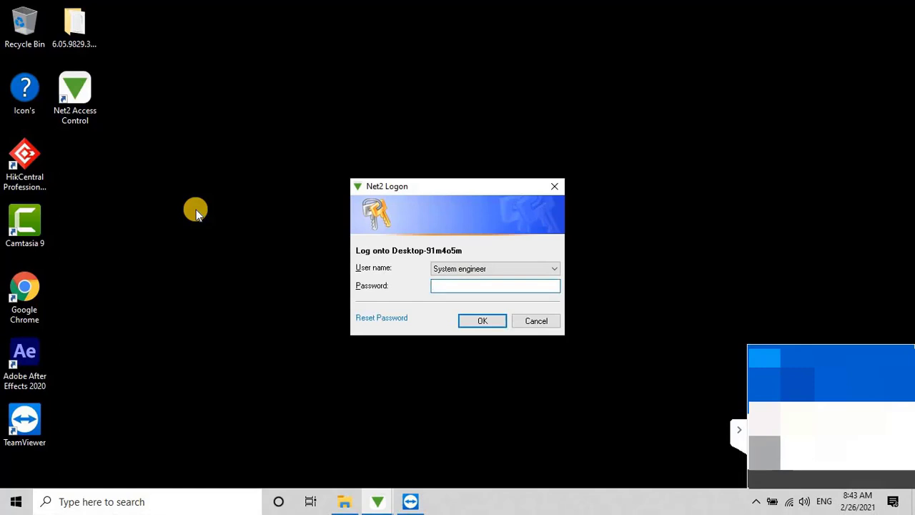
type("**")
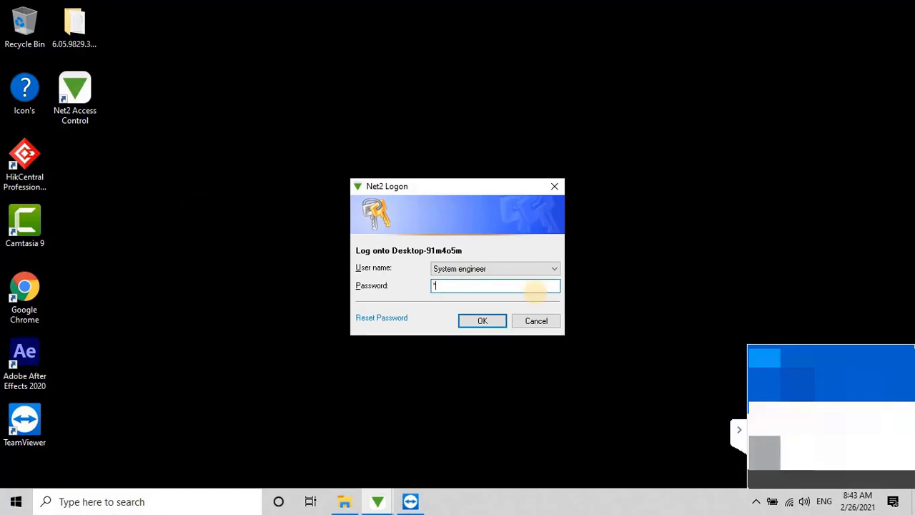
type("**")
left_click(482, 321)
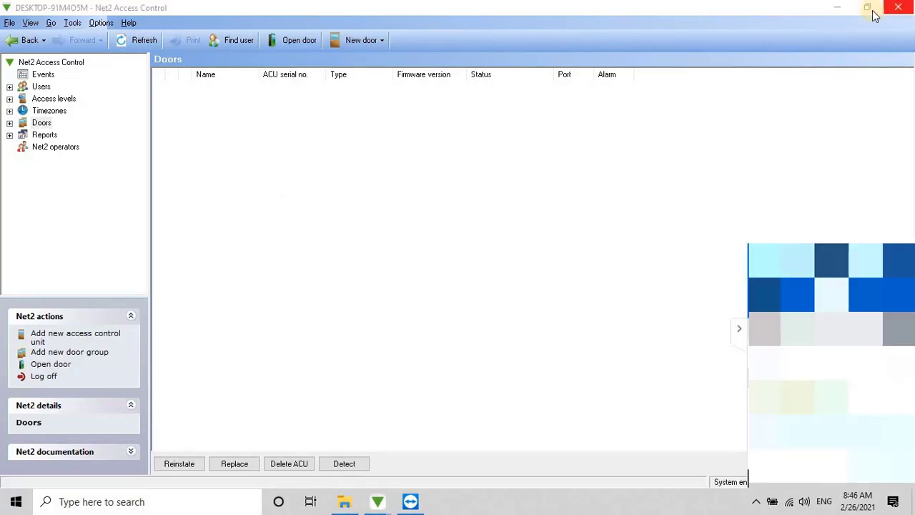
Step: Close Net2 Access Control and launch Net2 Configuration Utility by searching 'net 2'
left_click(897, 7)
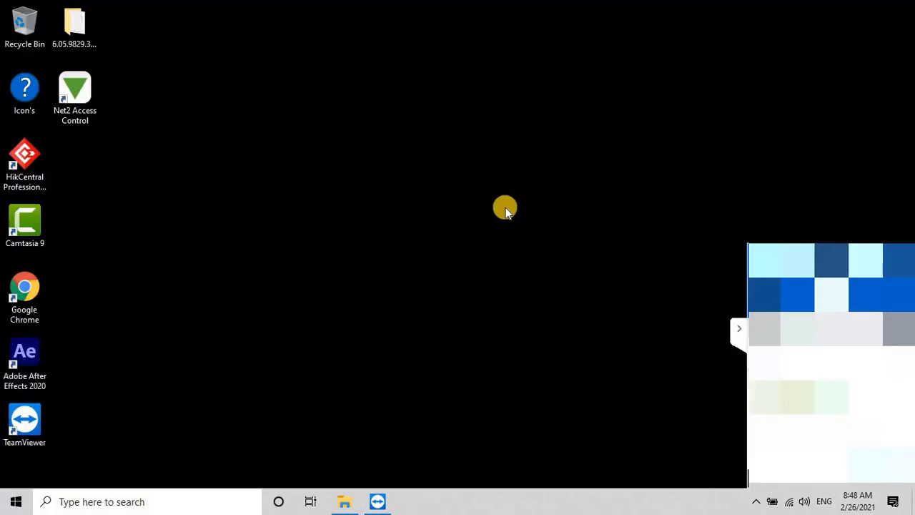
left_click(99, 503)
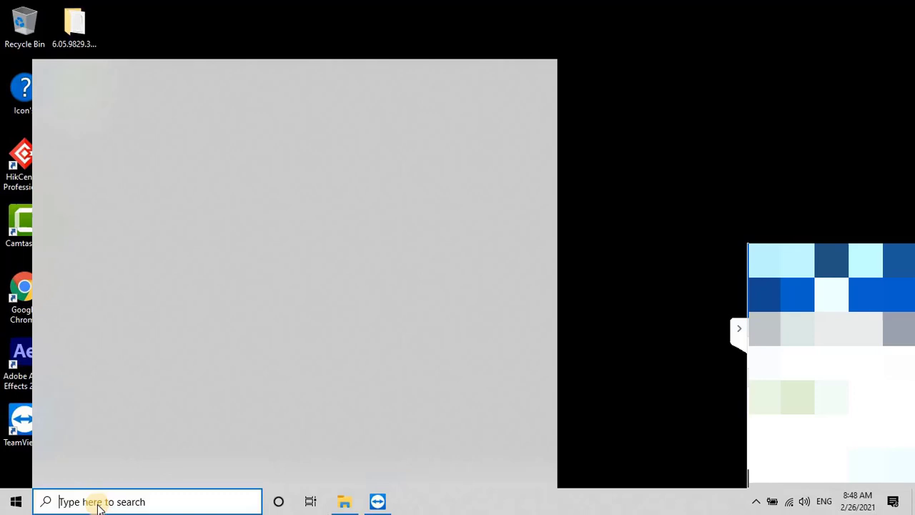
type("net ")
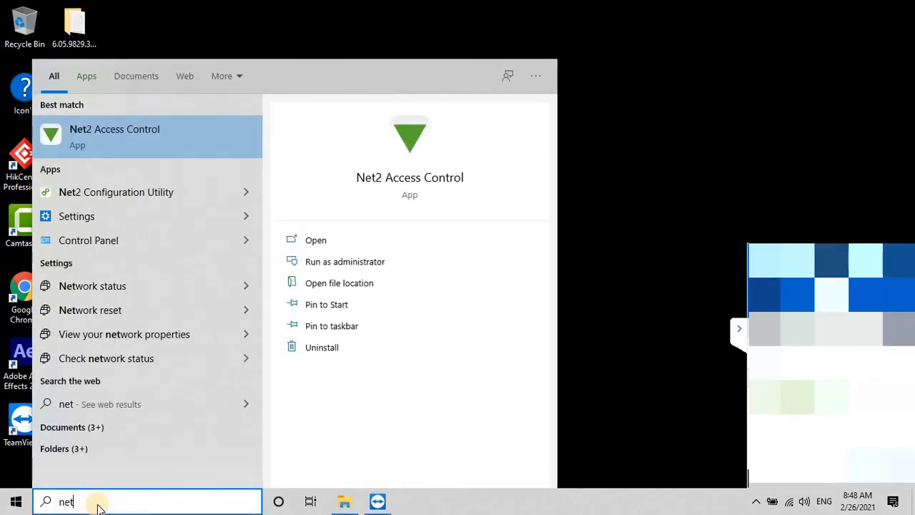
type("2")
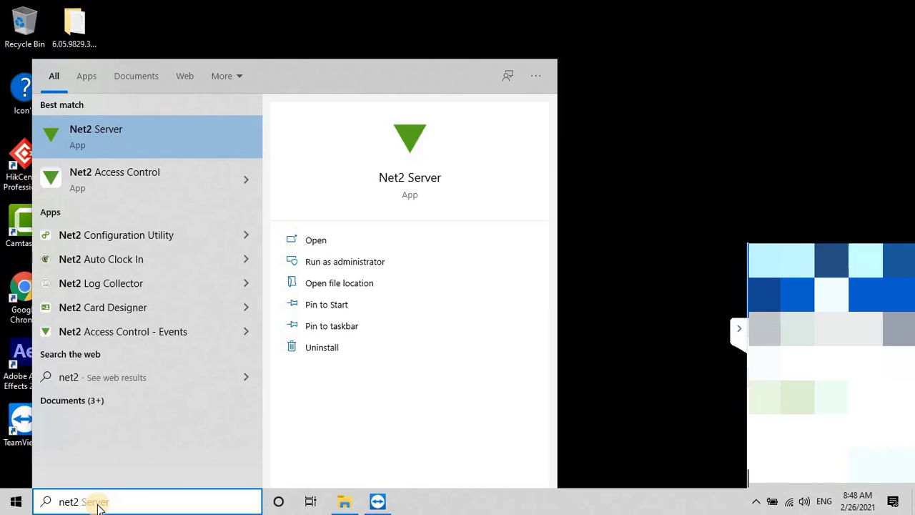
left_click(153, 238)
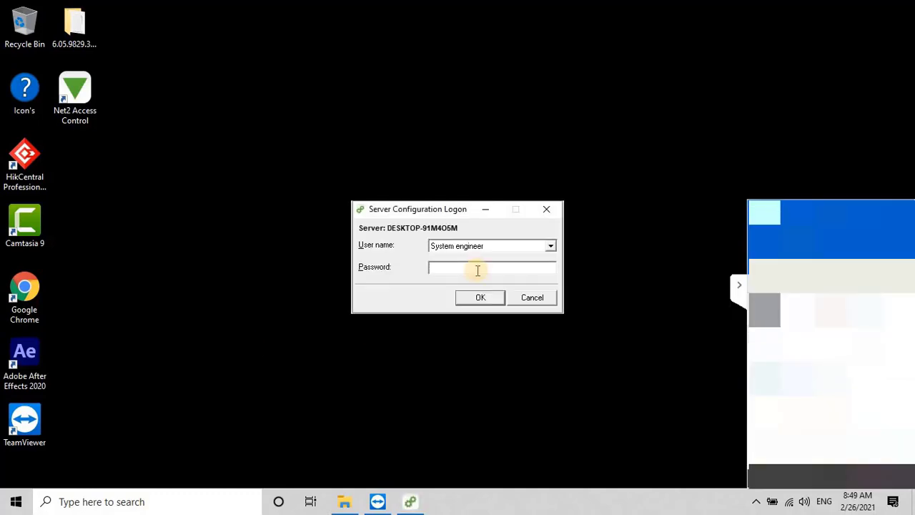
Step: Log into the Server Configuration Utility and view the empty TCP/IP nodes list under Database
left_click(477, 270)
type("*********")
left_click(479, 297)
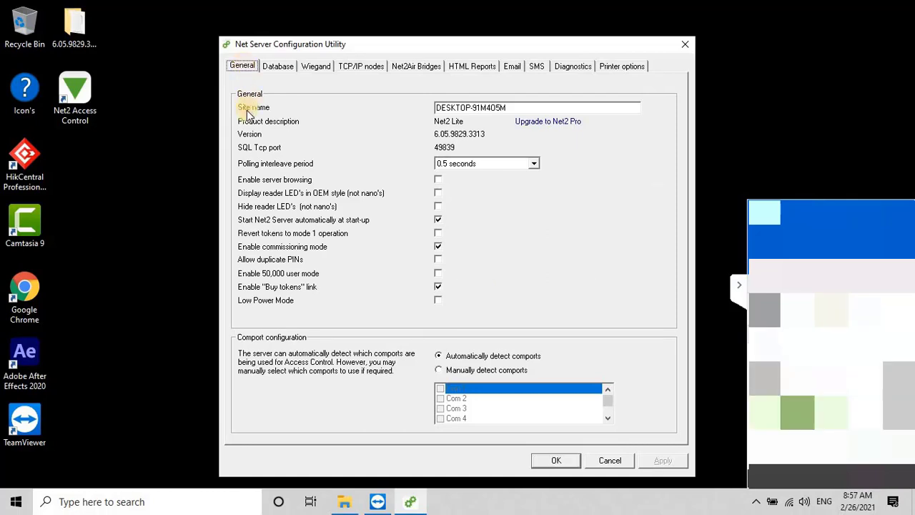
left_click(278, 65)
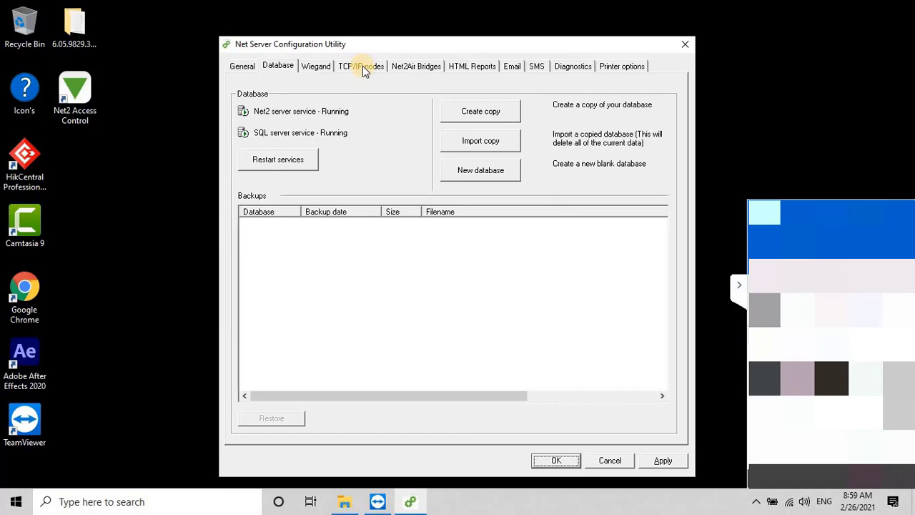
left_click(362, 66)
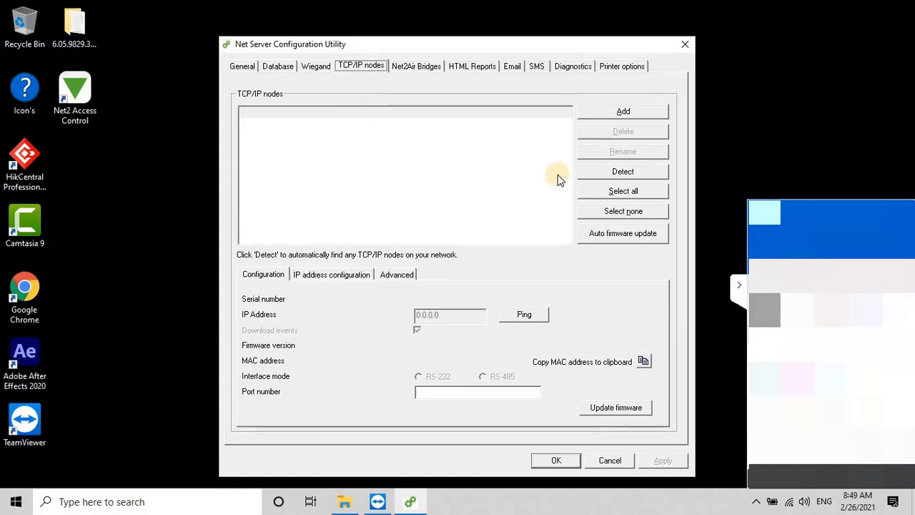
Step: Detect TCP/IP controllers and enable the found Net2 plus node 00-0B-D6-63-B8-2C
left_click(609, 172)
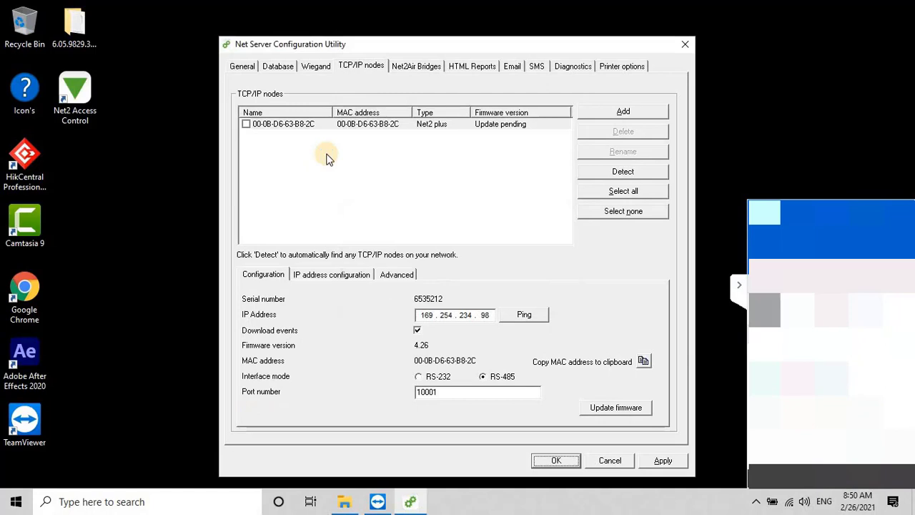
left_click(247, 125)
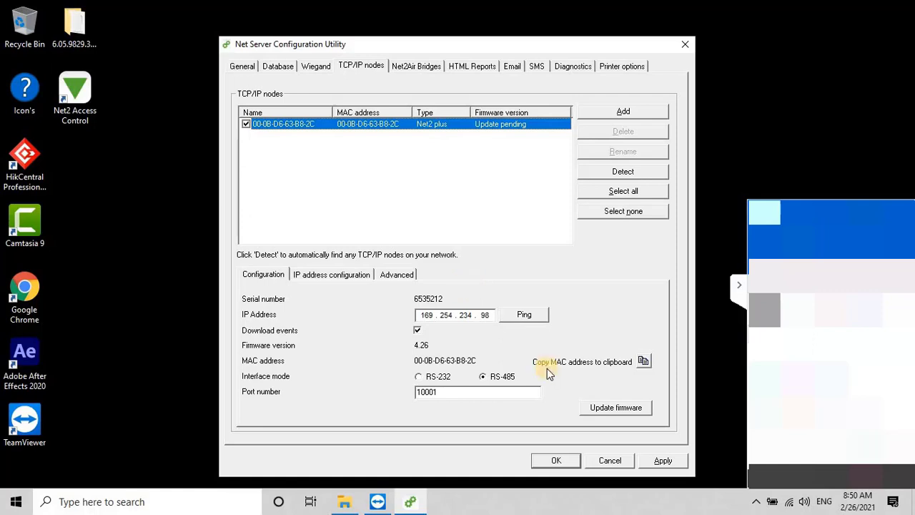
Step: Update the Net2 plus node's firmware, acknowledge the success message, and apply the node settings
left_click(607, 405)
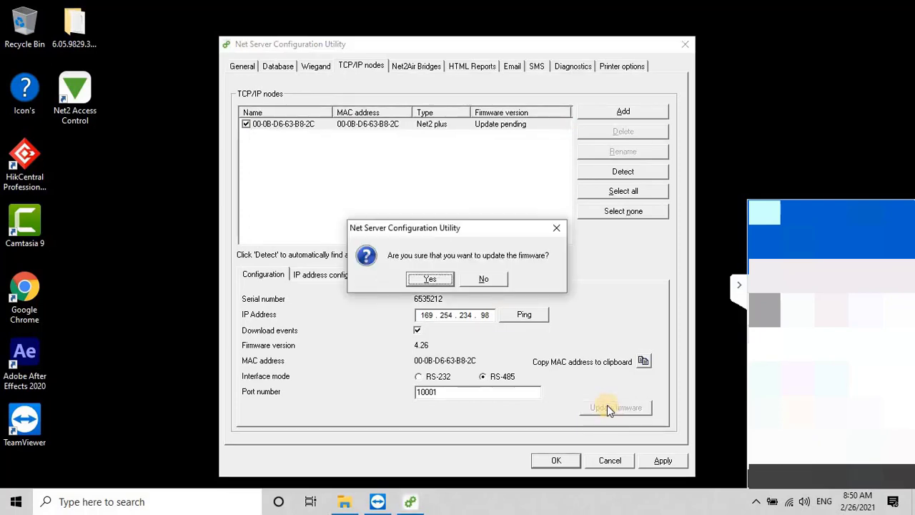
left_click(437, 280)
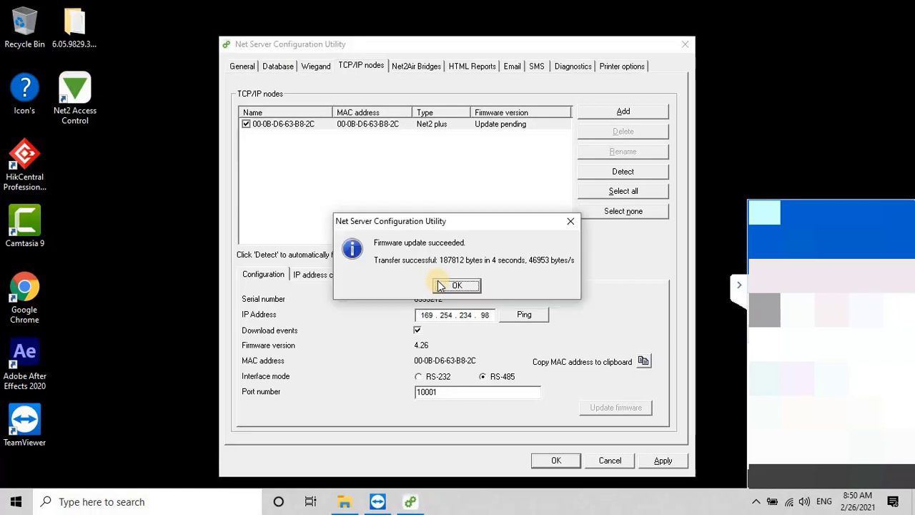
left_click(454, 286)
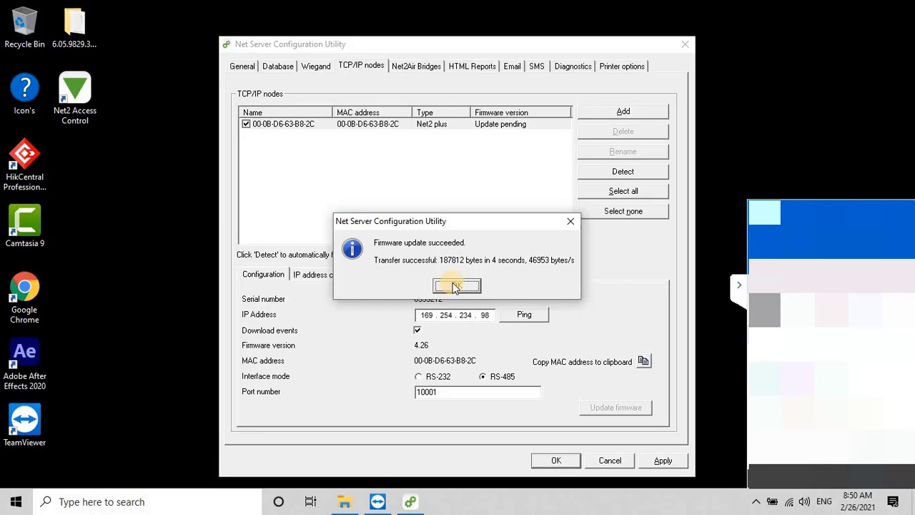
left_click(456, 286)
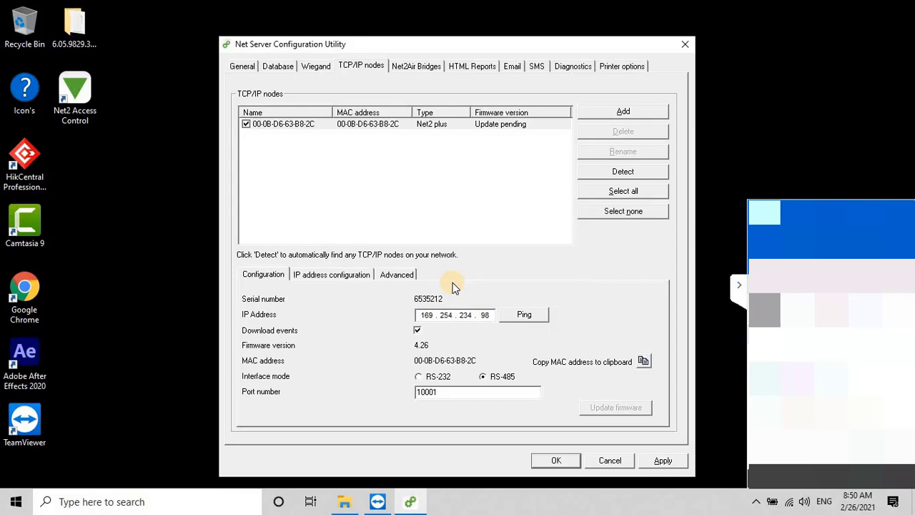
left_click(654, 461)
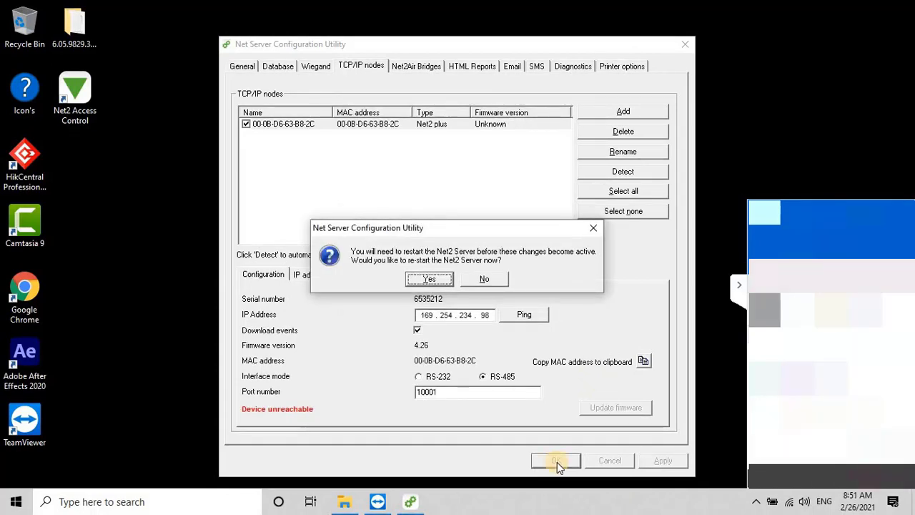
Step: Restart the Net2 server, then relaunch Net2 Access Control and sign back in
left_click(438, 281)
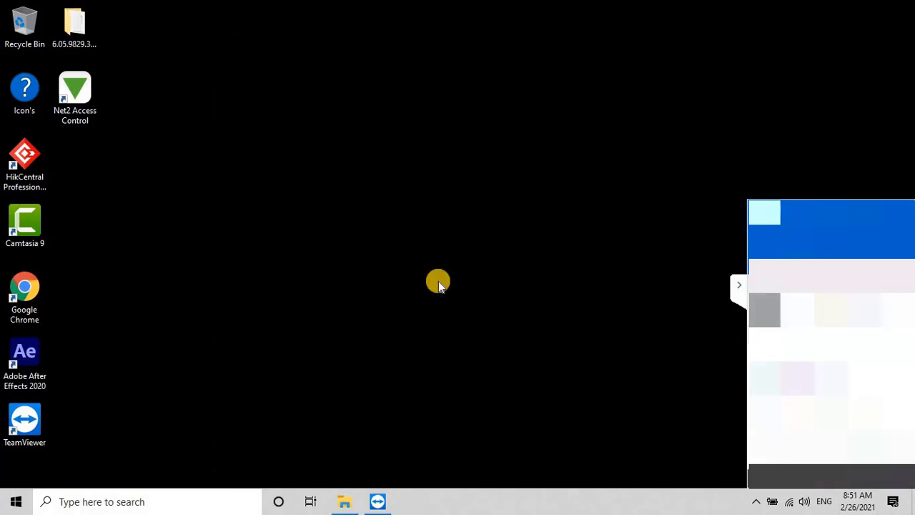
double_click(74, 89)
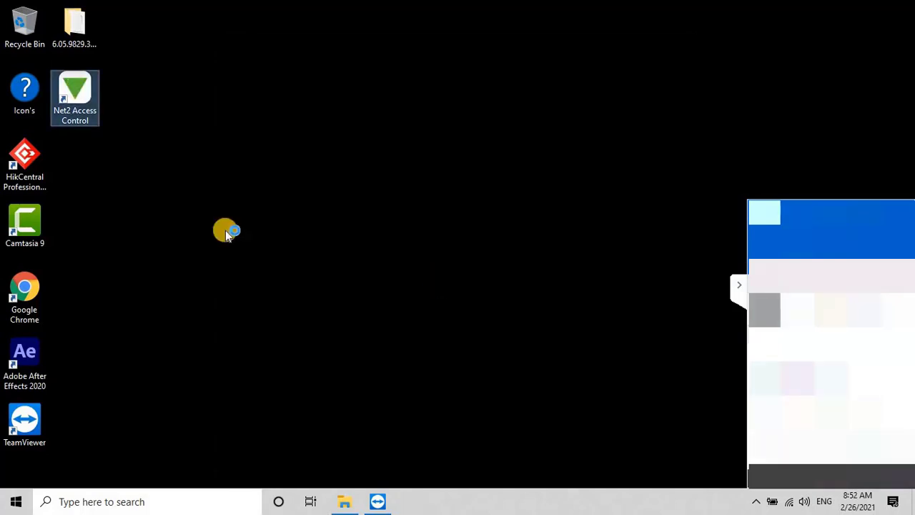
type("******")
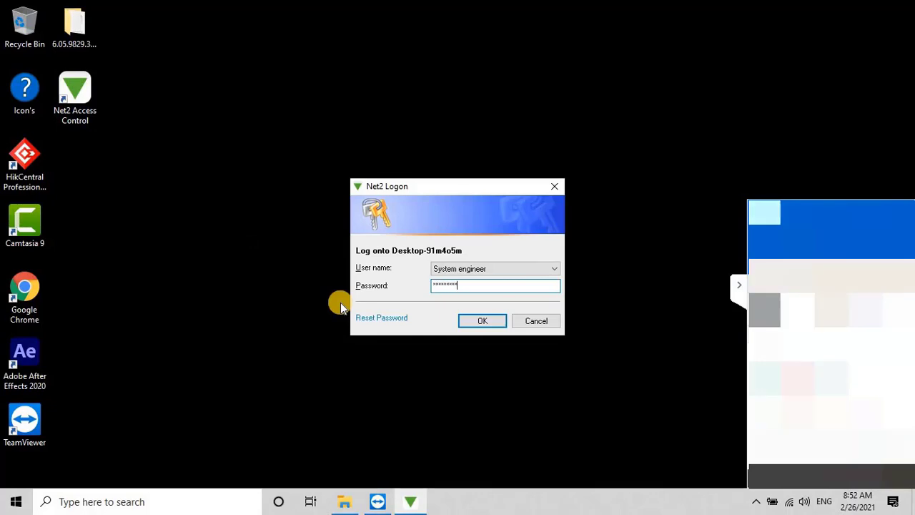
left_click(493, 319)
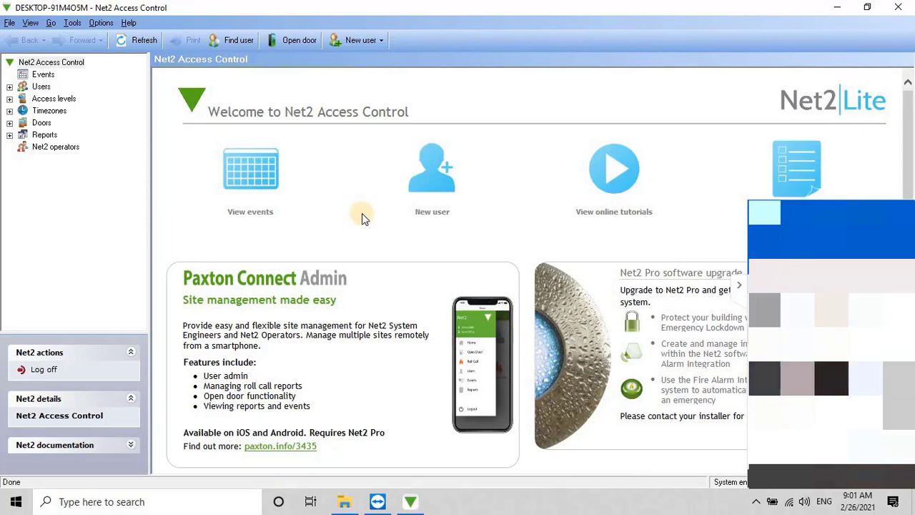
Step: Cancel the Add new access control unit dialog to reveal the ACU:6535212 Net2 plus controller
right_click(44, 126)
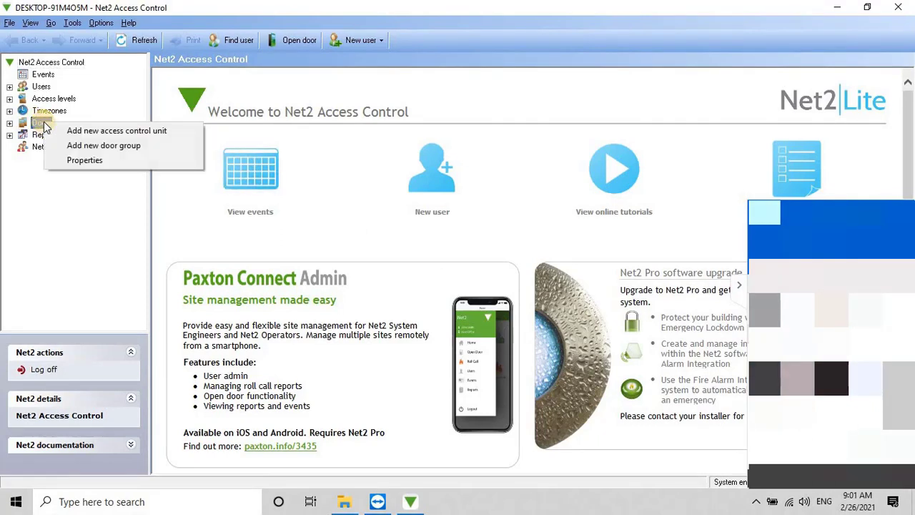
left_click(84, 133)
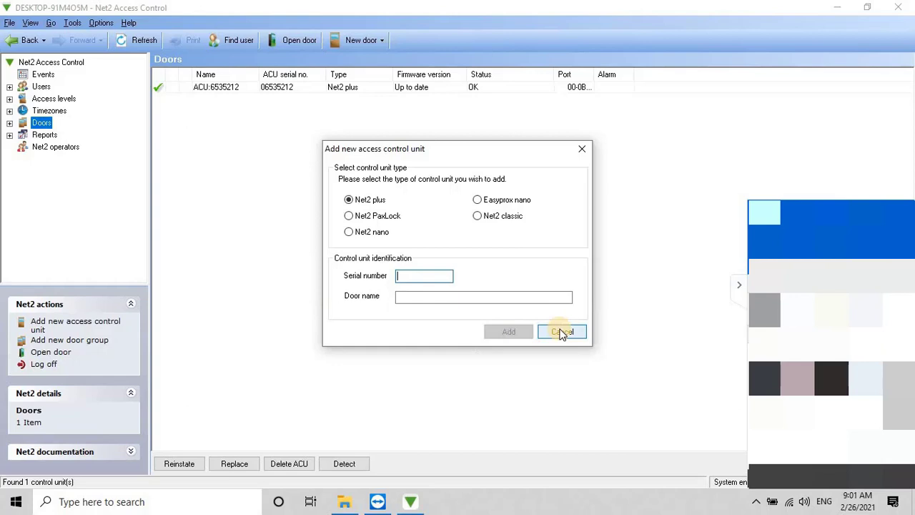
left_click(561, 332)
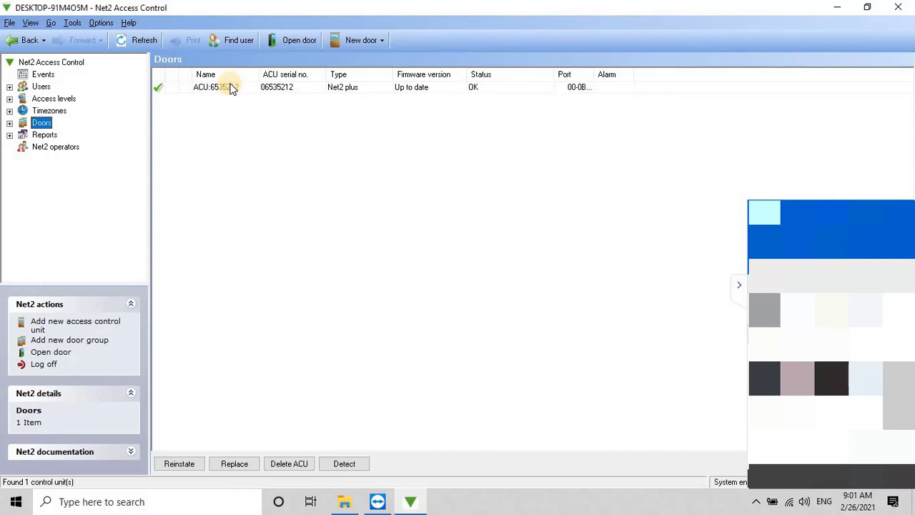
left_click(232, 88)
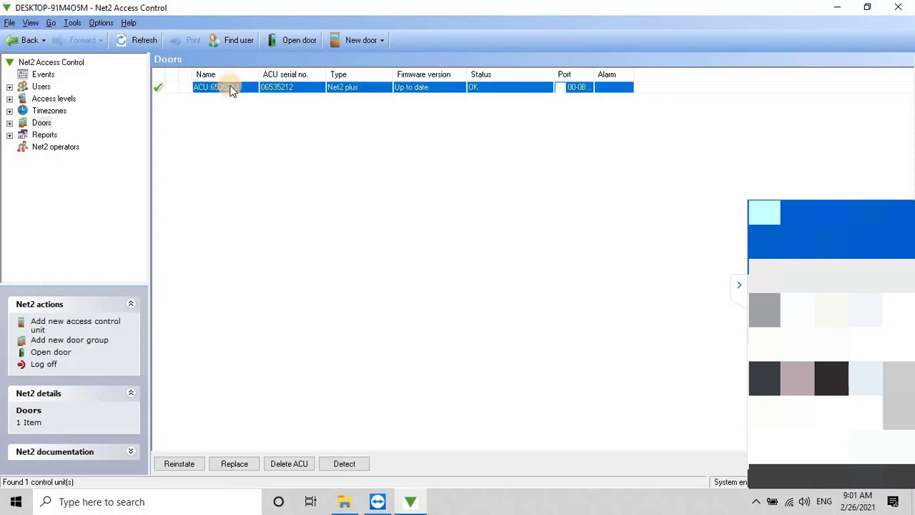
double_click(231, 89)
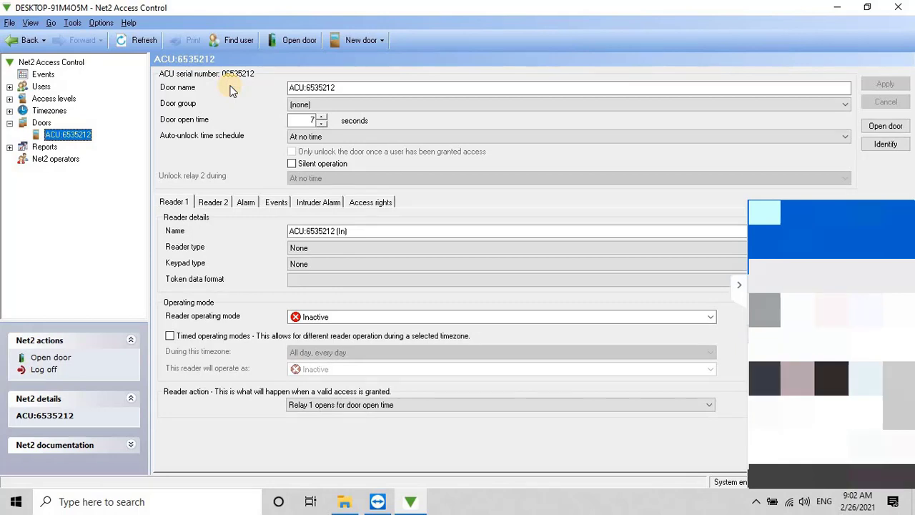
left_click(41, 122)
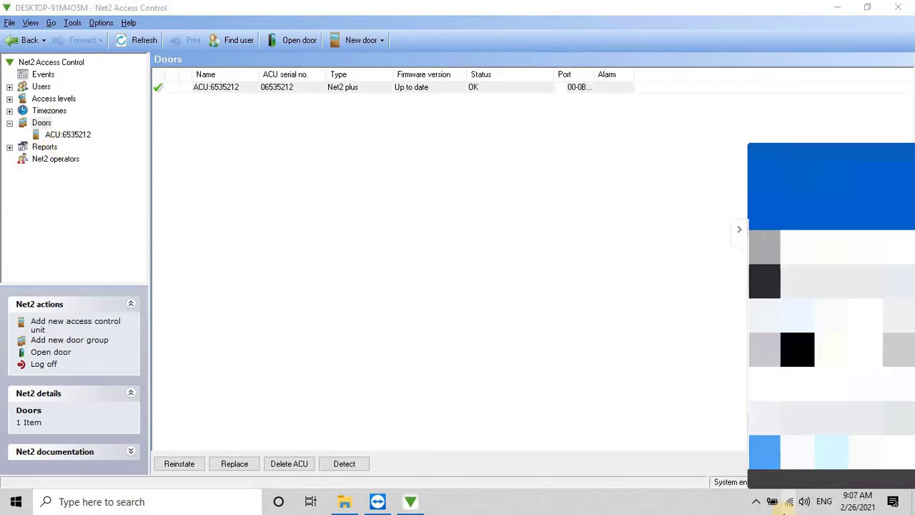
Step: Expand Access levels and open the ACU:6535212 door's settings page
left_click(10, 99)
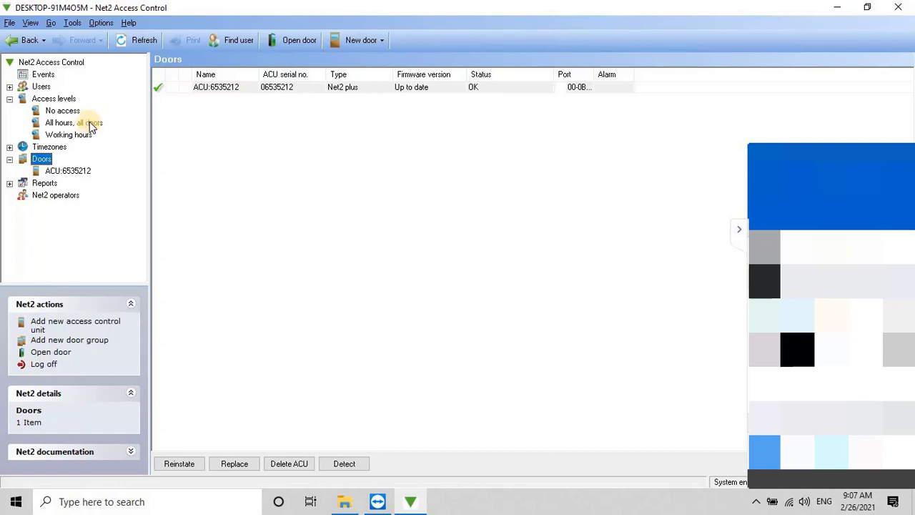
double_click(214, 87)
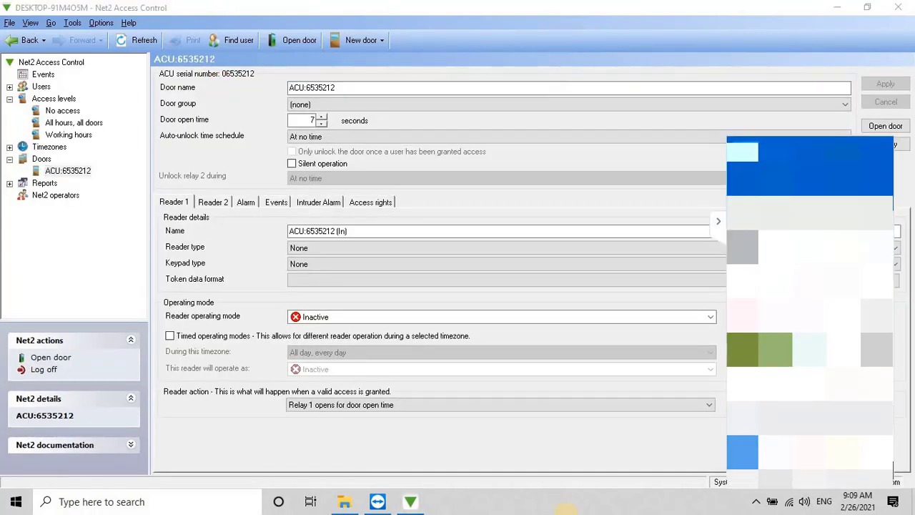
Step: Set the door's auto-unlock time schedule to All day, every day
left_click(213, 201)
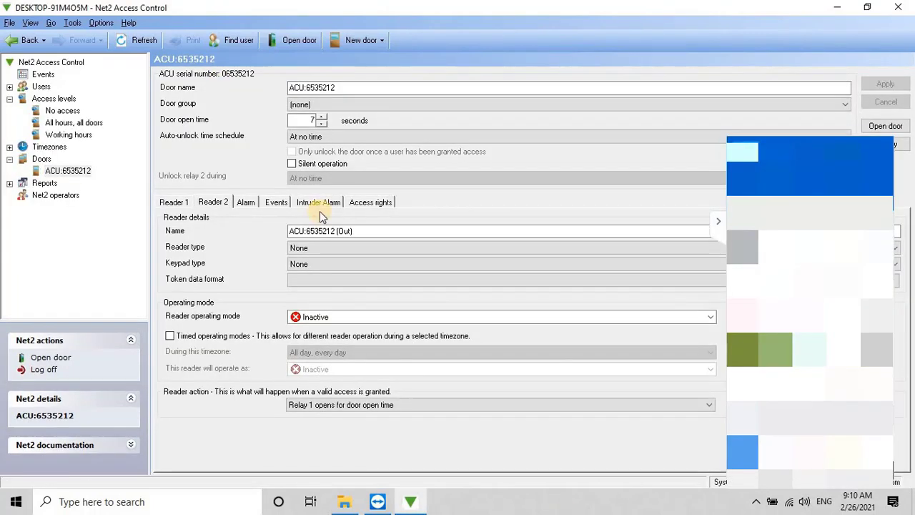
left_click(385, 138)
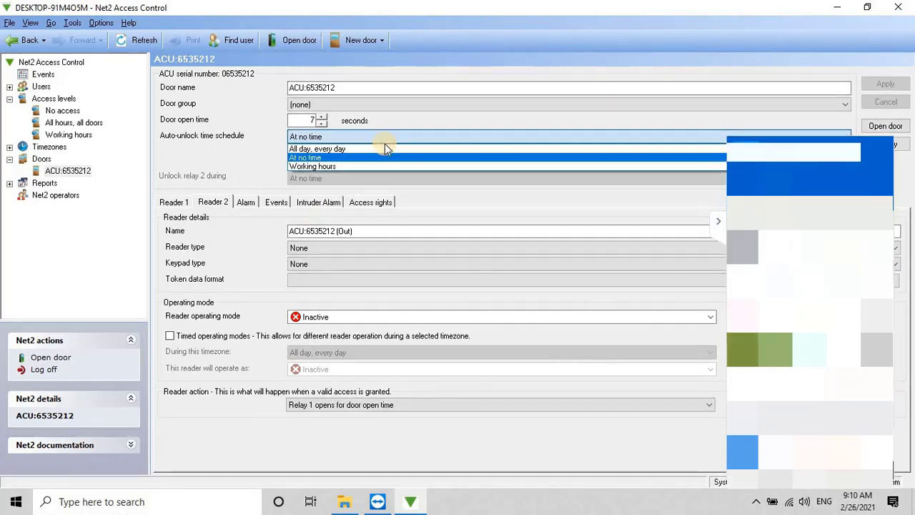
left_click(382, 149)
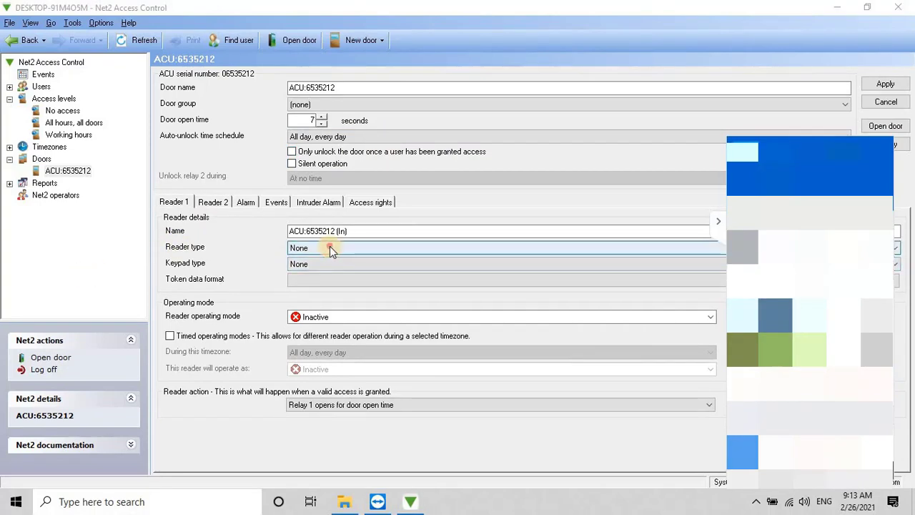
Step: Set Reader 1 to Paxton reader type with Paxton tokens data format
left_click(330, 247)
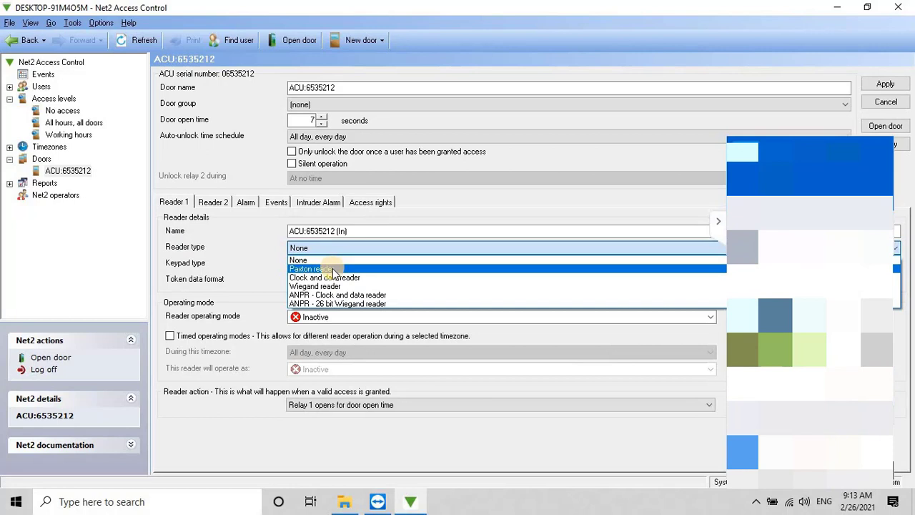
left_click(332, 268)
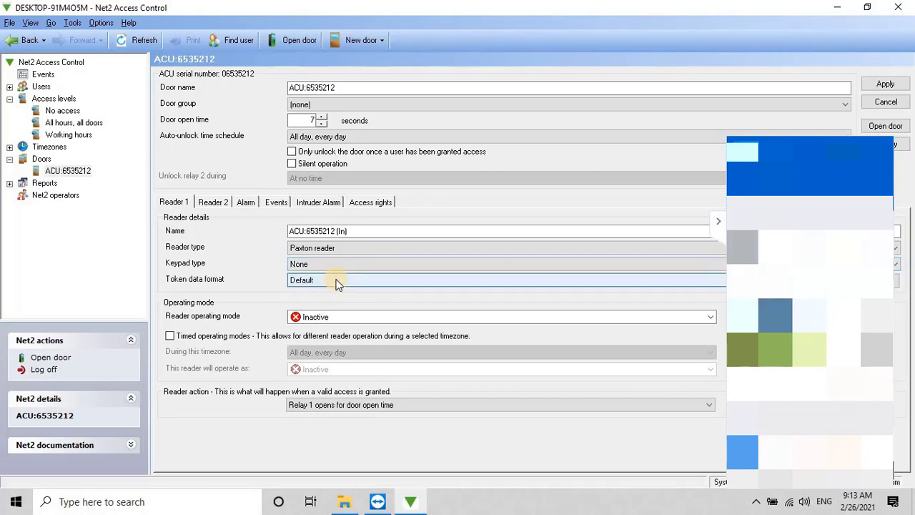
left_click(337, 282)
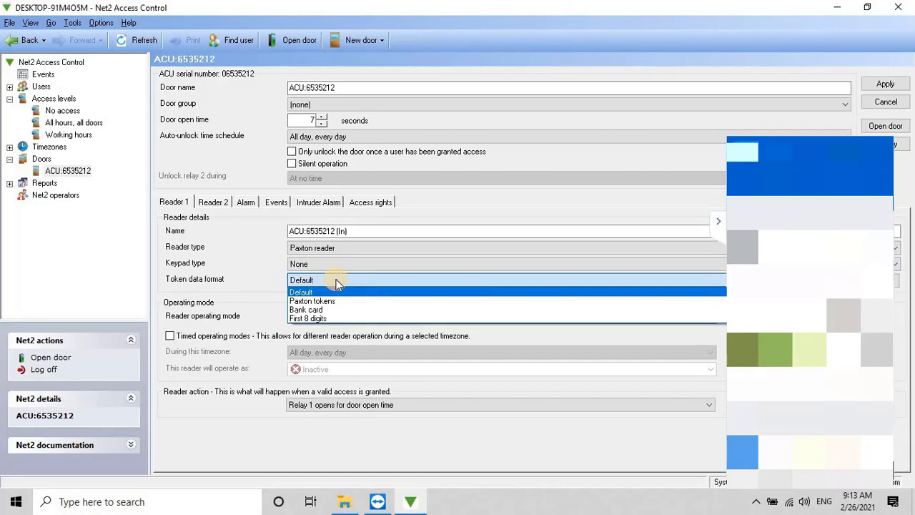
left_click(334, 301)
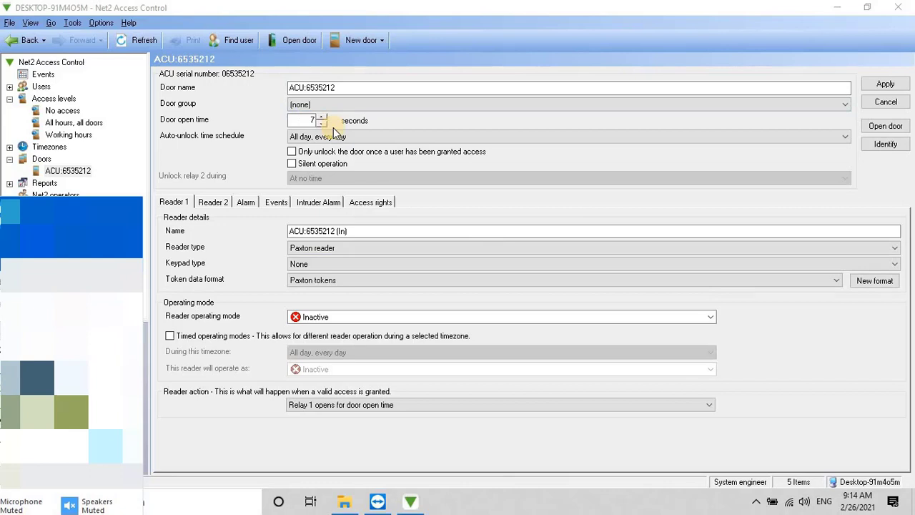
Step: Lower the door open time to 5 seconds, set Reader 1 to Token only, and apply
left_click(322, 124)
left_click(321, 123)
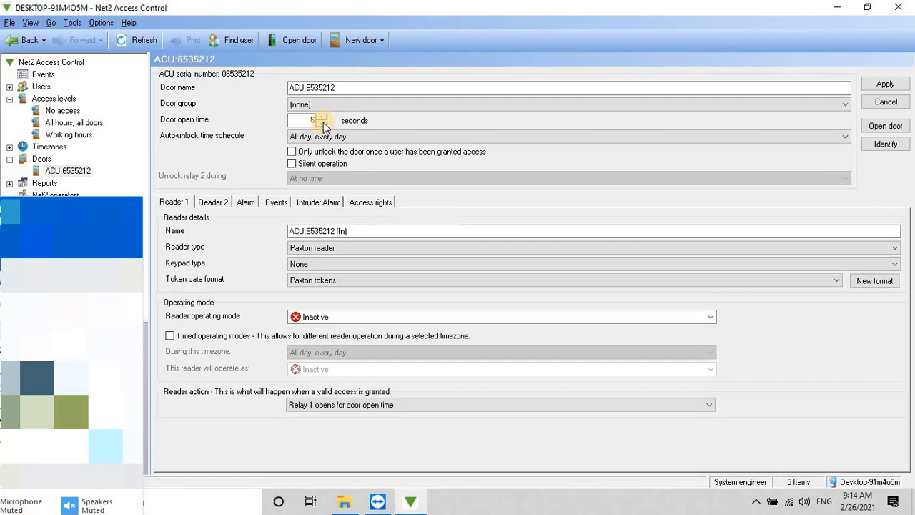
left_click(713, 317)
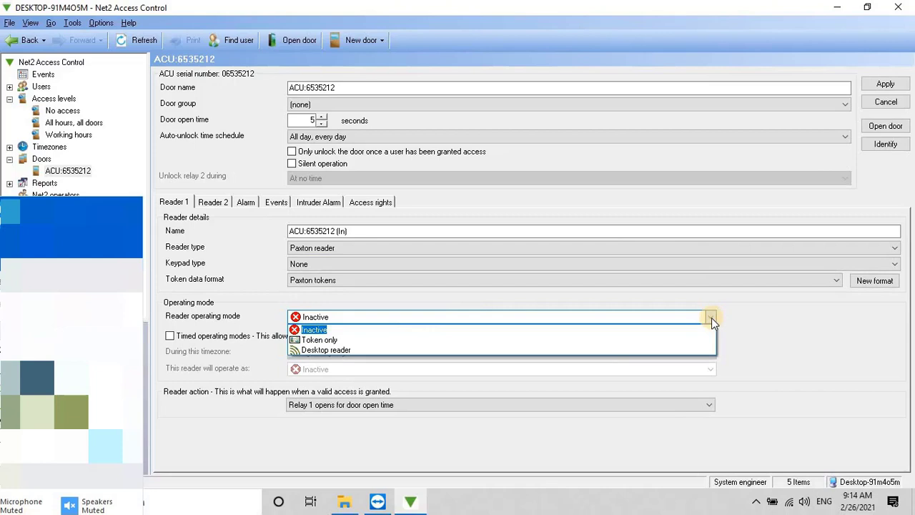
left_click(330, 342)
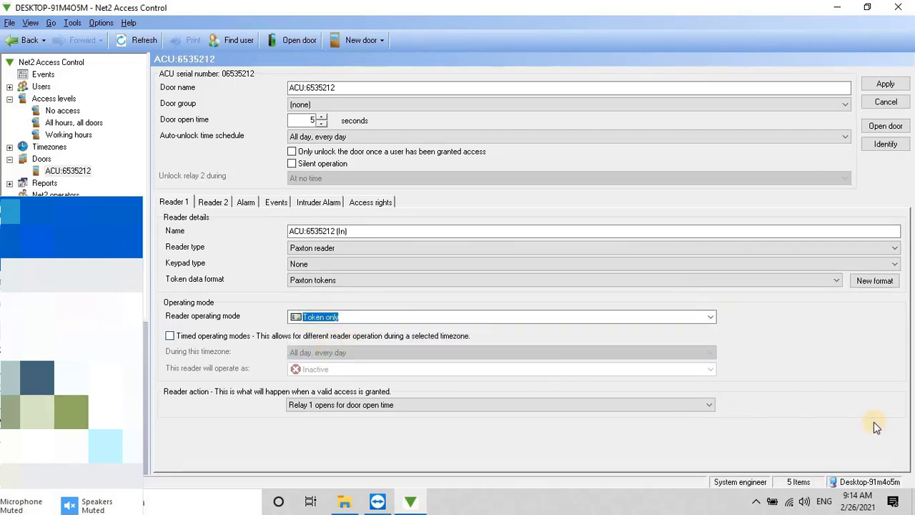
left_click(884, 85)
left_click(886, 85)
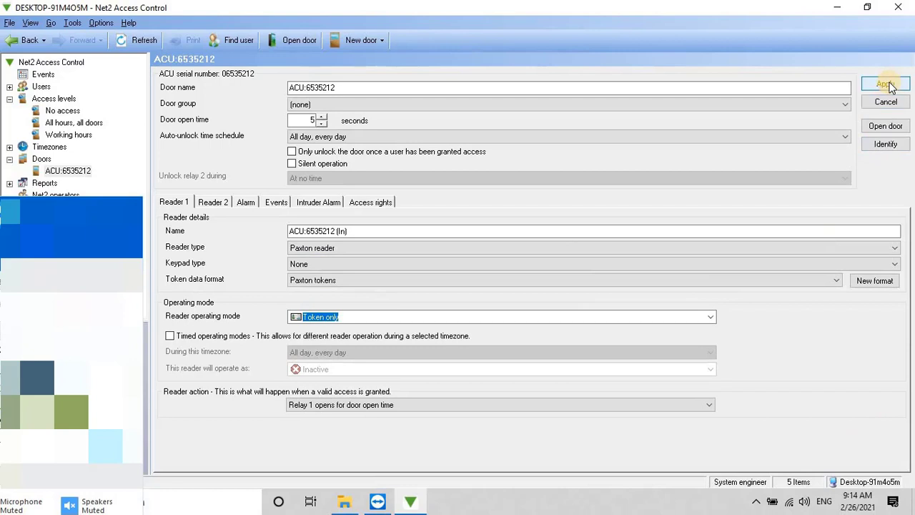
left_click(886, 84)
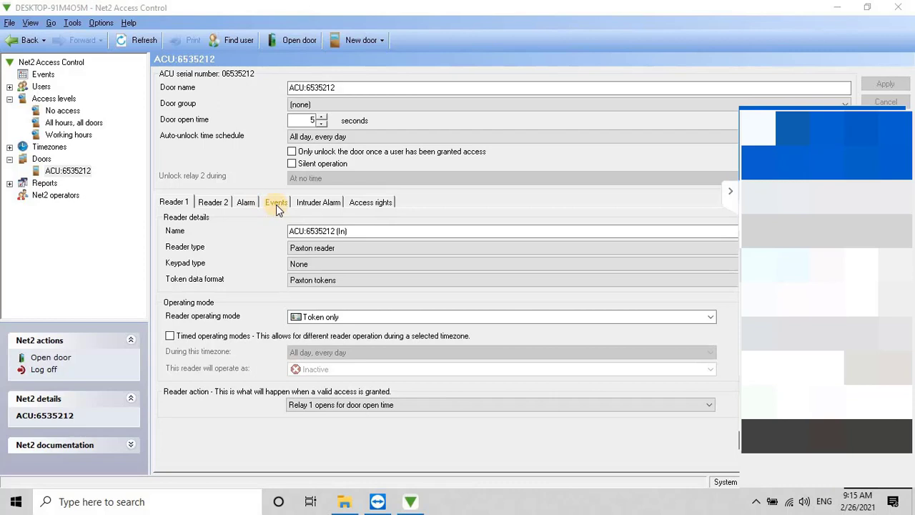
Step: Select door ACU:6535212, then inspect the invalid-token denial at the top of the event log
left_click(76, 173)
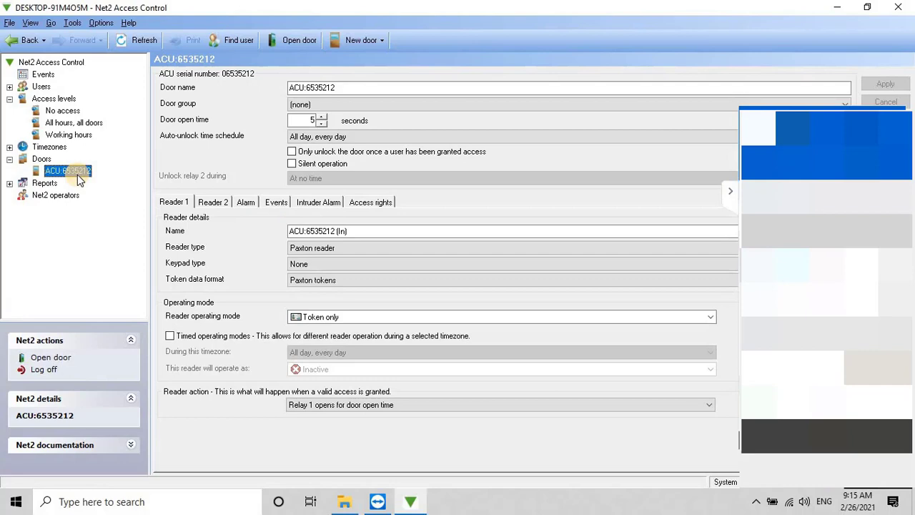
left_click(43, 73)
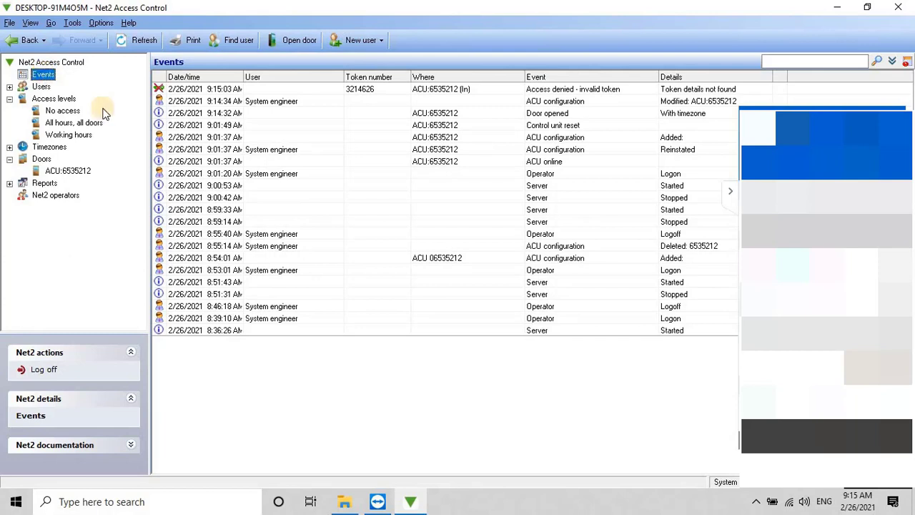
left_click(373, 91)
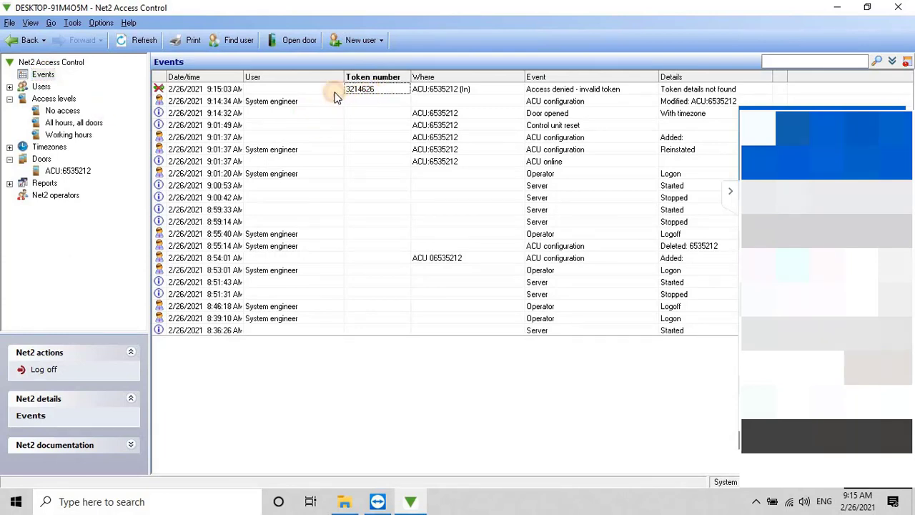
left_click(336, 95)
left_click(370, 90)
Step: Add user 'Test Card' with the card's token number and All hours, all doors access
left_click(40, 87)
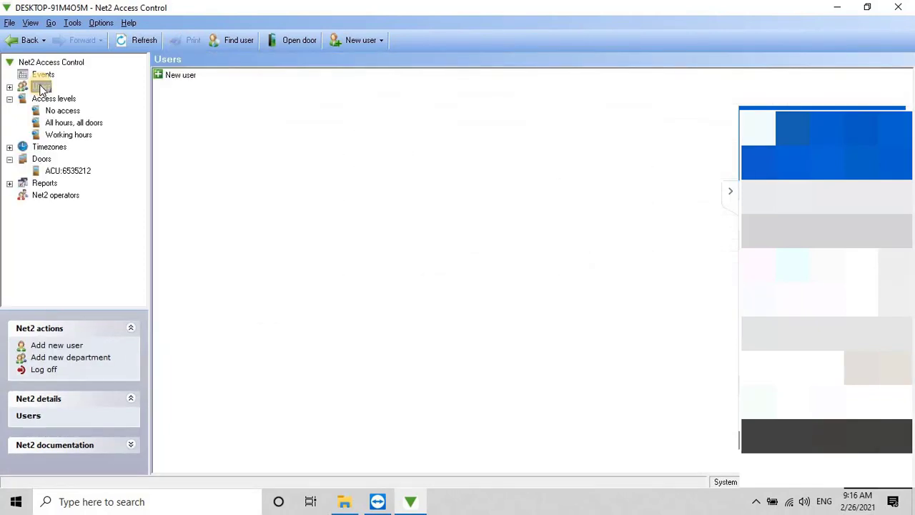
right_click(41, 87)
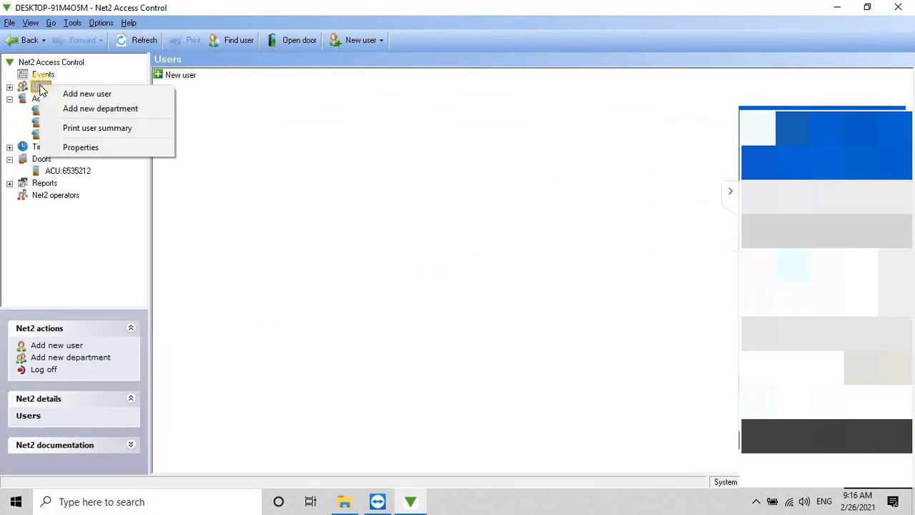
left_click(92, 95)
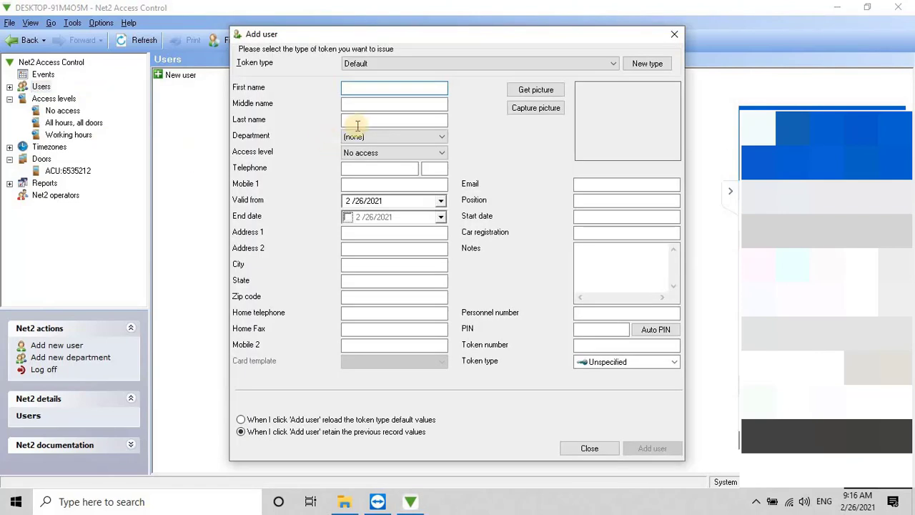
left_click(595, 343)
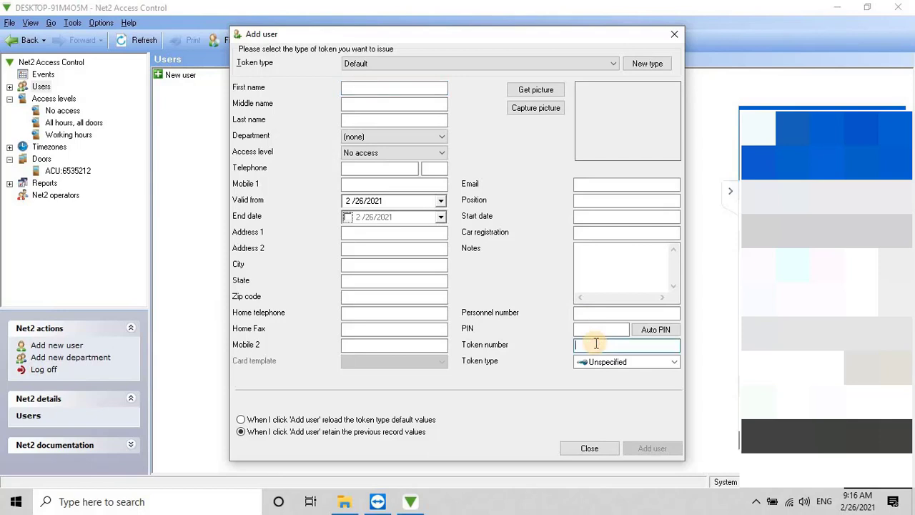
key("alt+f")
type("Test Card")
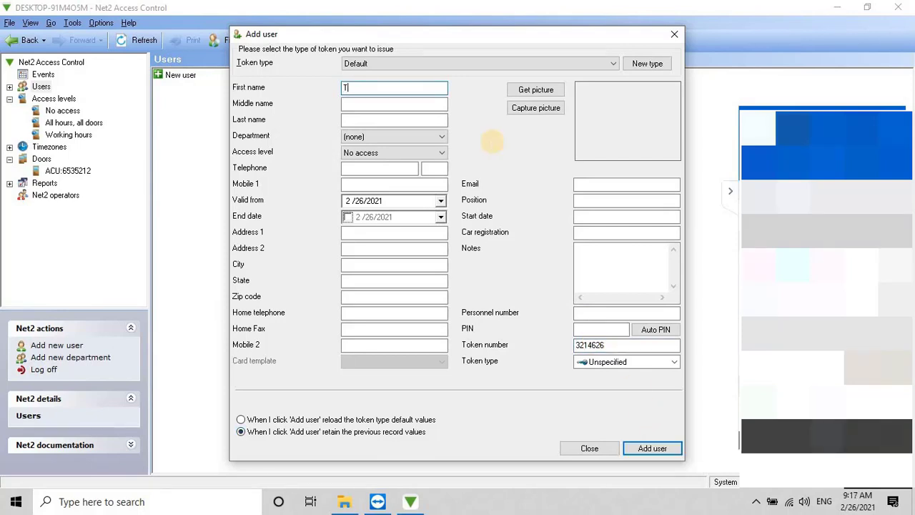
left_click(440, 152)
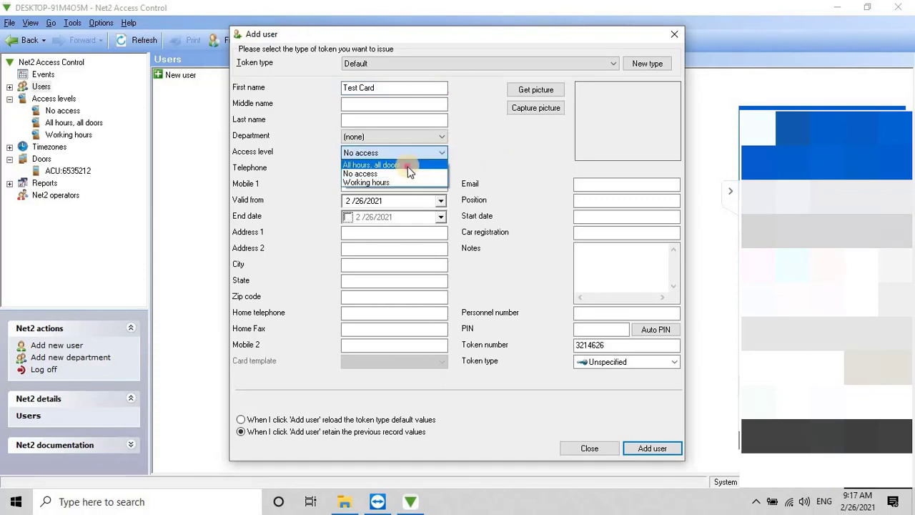
left_click(401, 174)
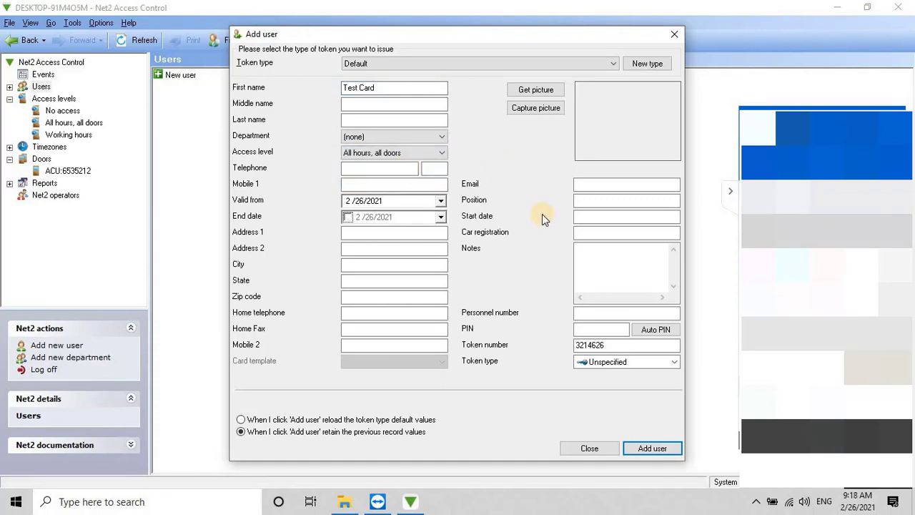
left_click(647, 450)
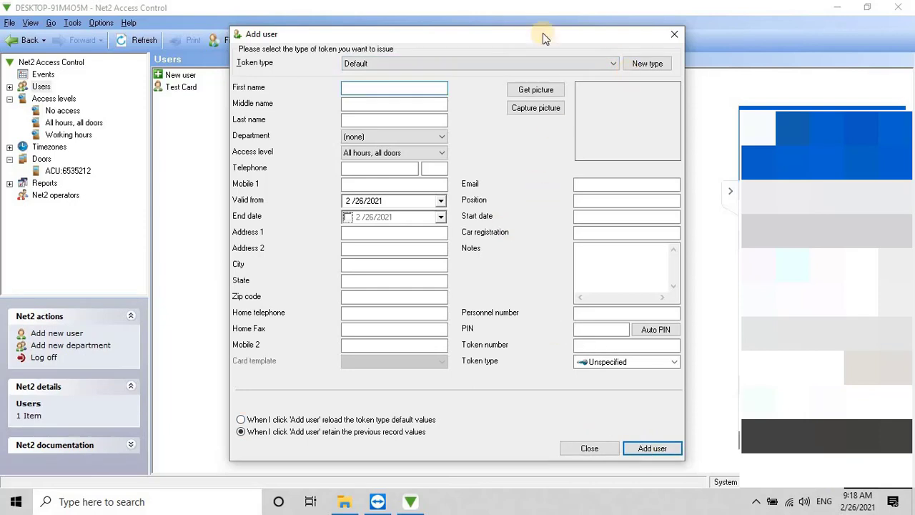
left_click(675, 34)
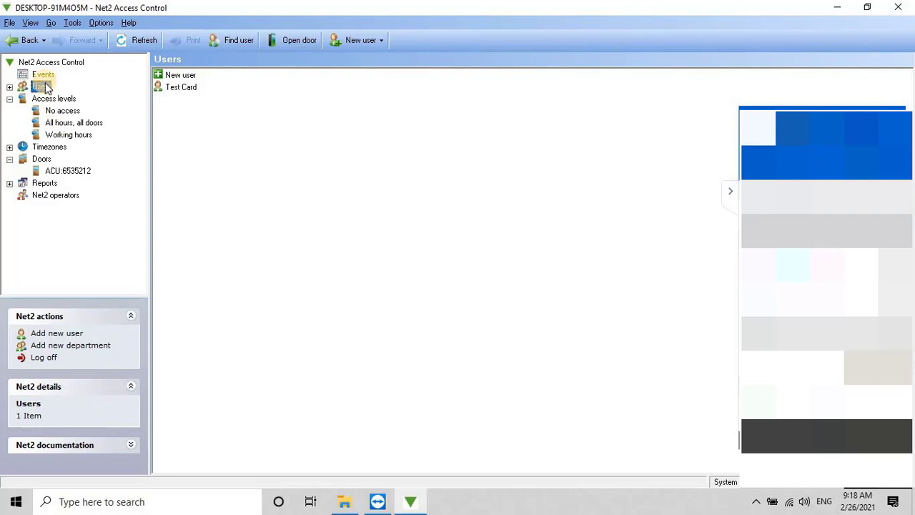
Step: Review Test Card's access permissions in its user details, then return to the Users list
double_click(185, 88)
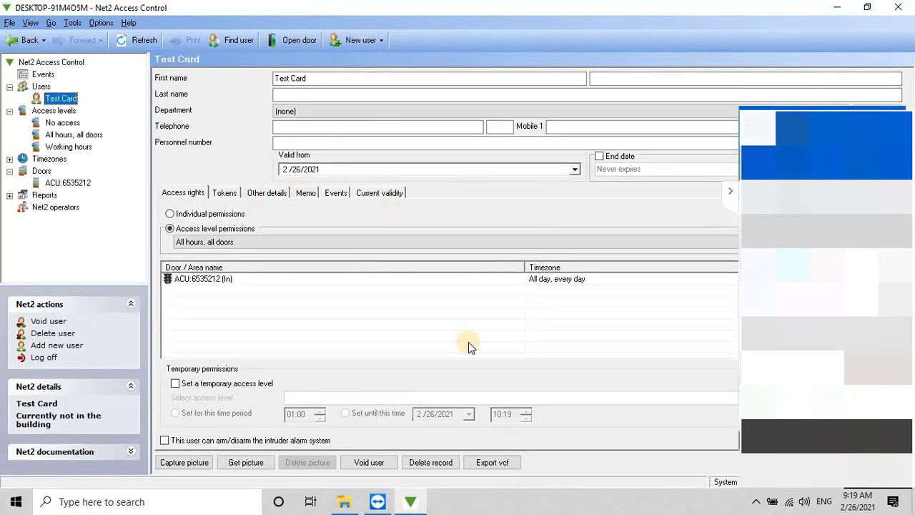
left_click(41, 88)
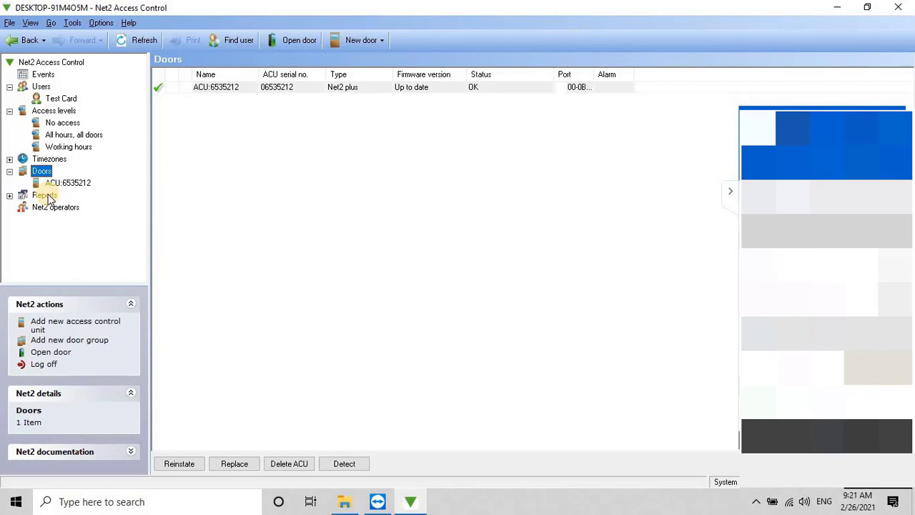
Step: Show the event log, now topped by Test Card's access permitted at ACU:6535212 (In)
left_click(46, 194)
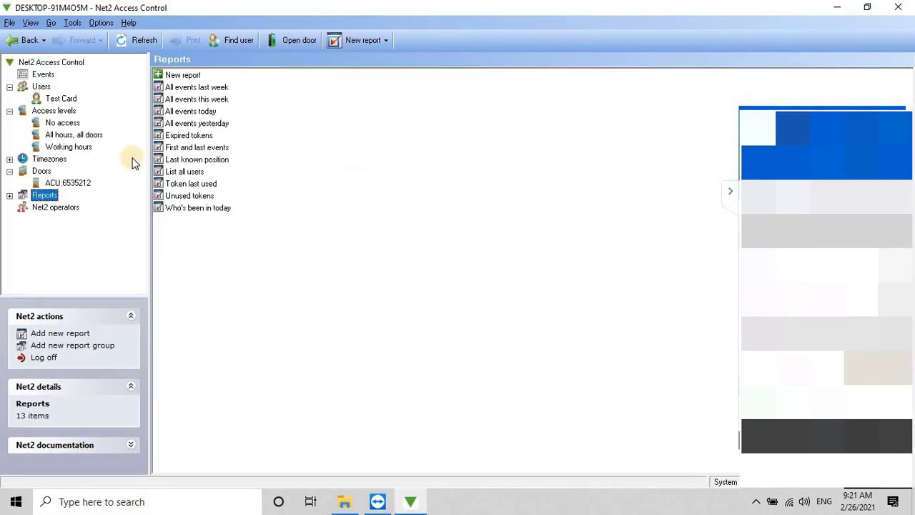
left_click(49, 75)
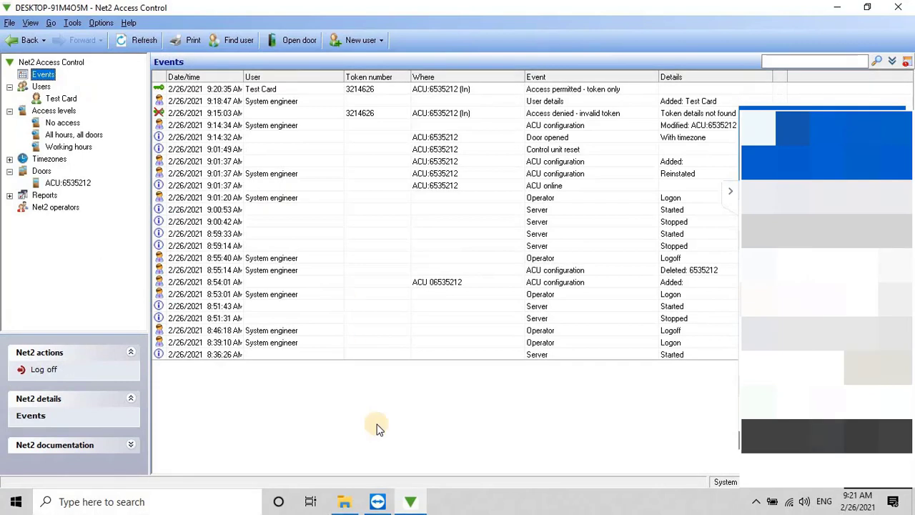